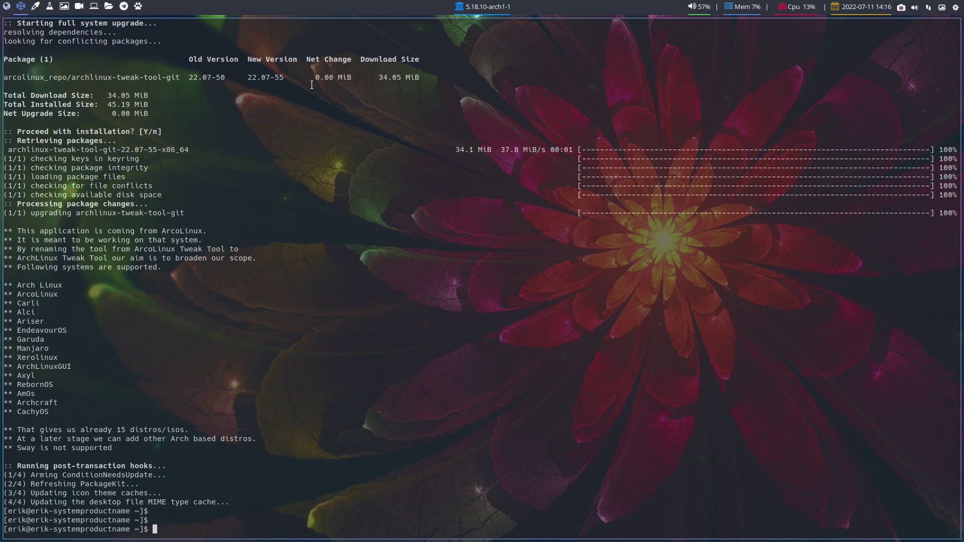
Step: Highlight the upgrade from 22.07-50 to 22.07-55 and launch the Tweak Tool with att
drag(184, 76, 226, 76)
double_click(276, 75)
text(att)
key(Return)
text(*****)
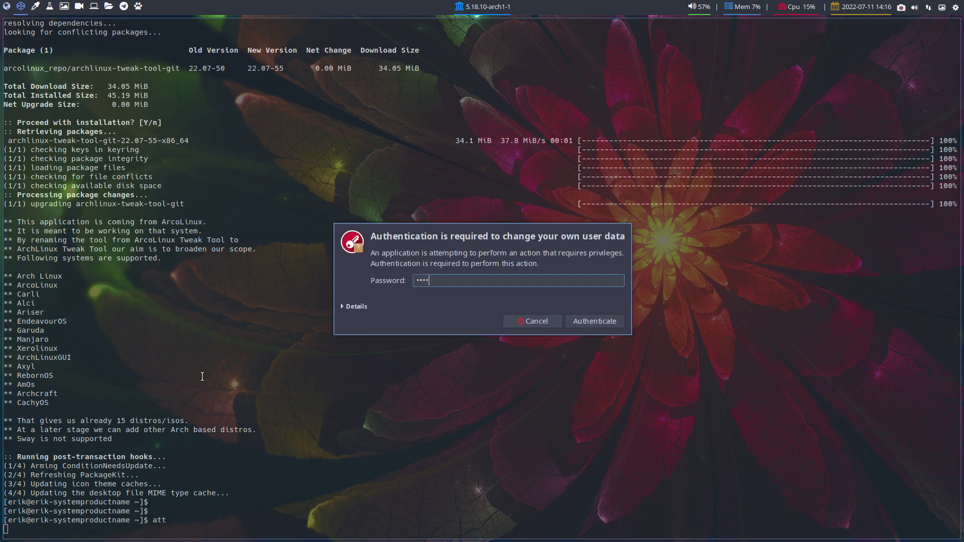
Step: Authenticate the Tweak Tool and move its window further right
key(Return)
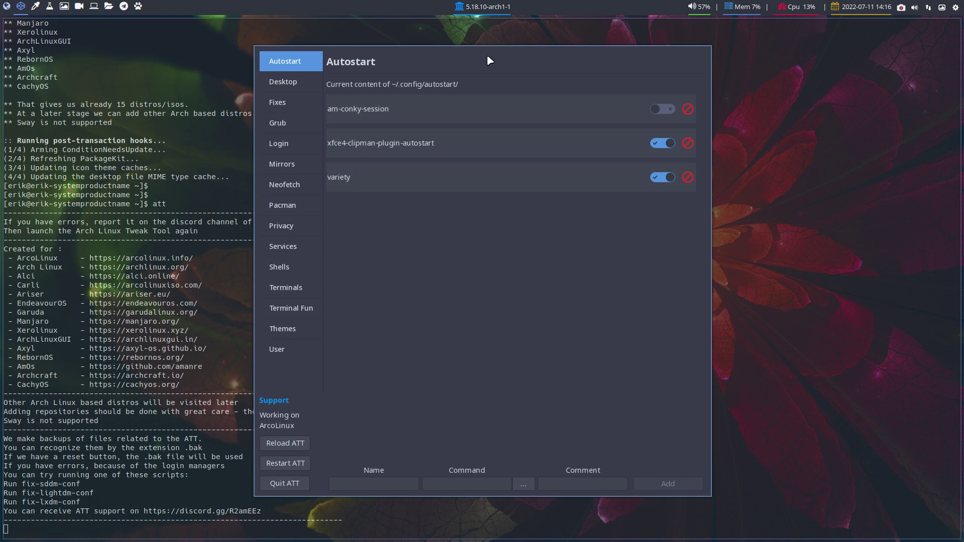
drag(486, 54, 692, 54)
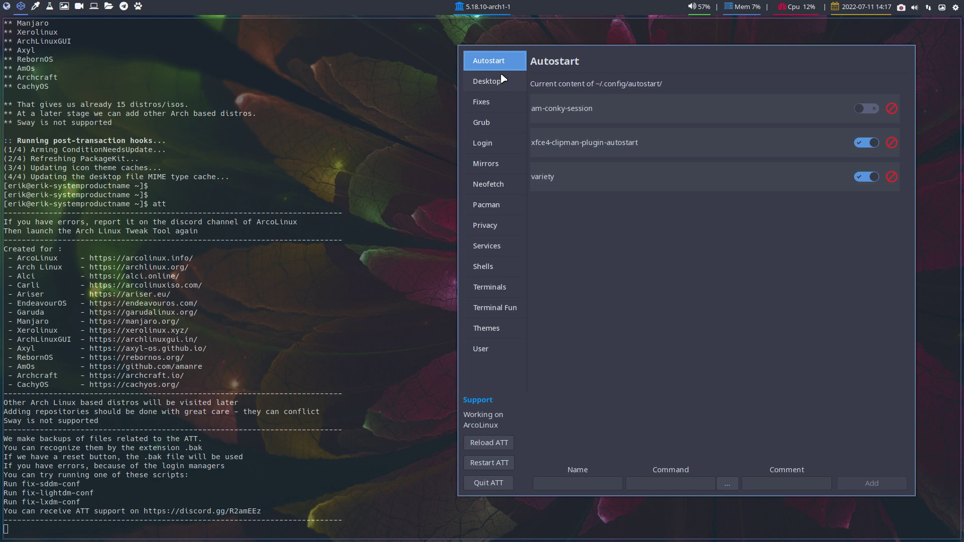
click(504, 188)
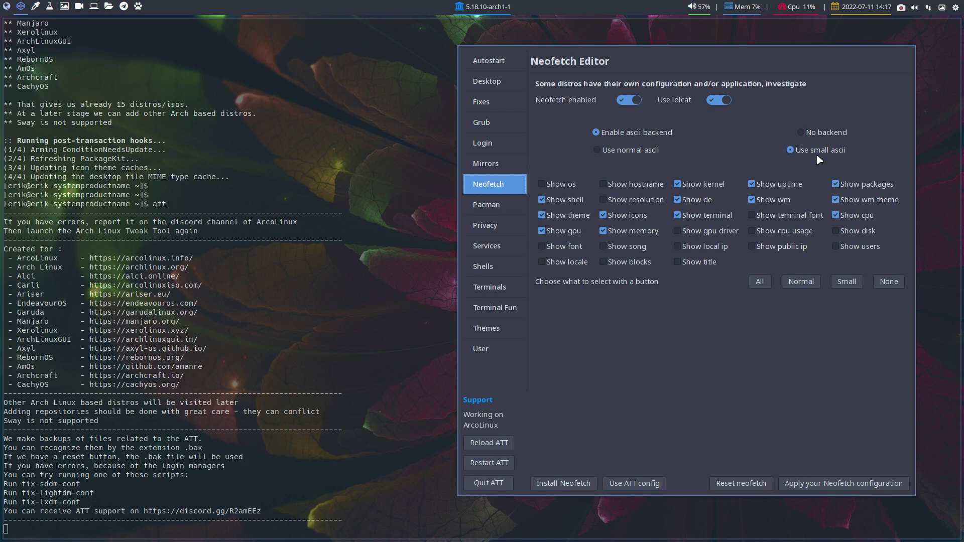
Step: Check neofetch output with the small Arch logo in a new terminal on an empty workspace
click(36, 7)
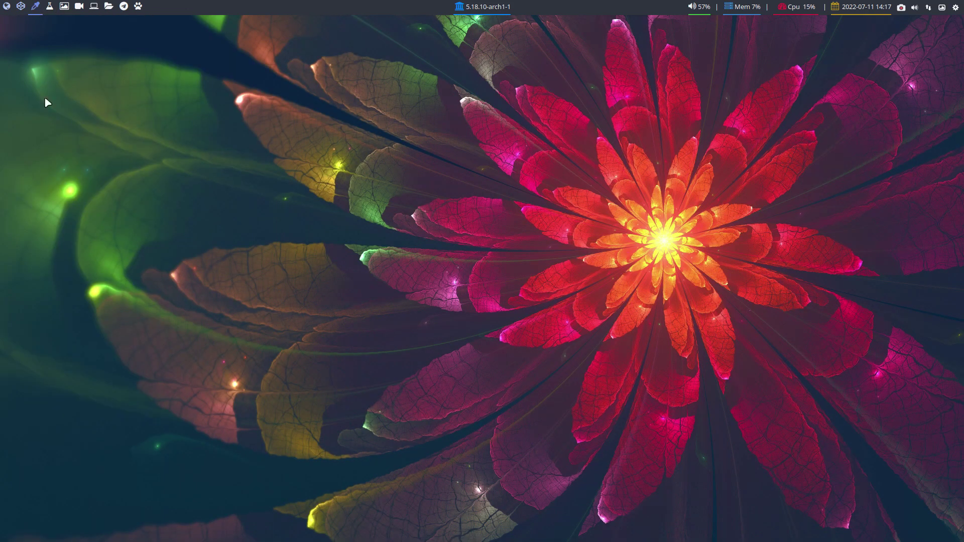
key(super+Return)
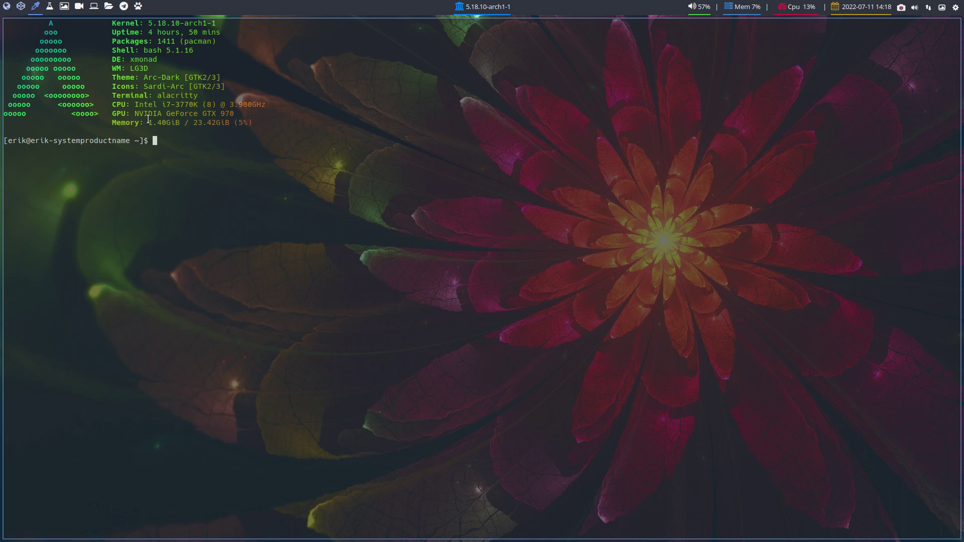
click(20, 6)
Step: Try the All and None Neofetch presets, toggling icons, gpu driver and terminal options
click(20, 7)
text(att)
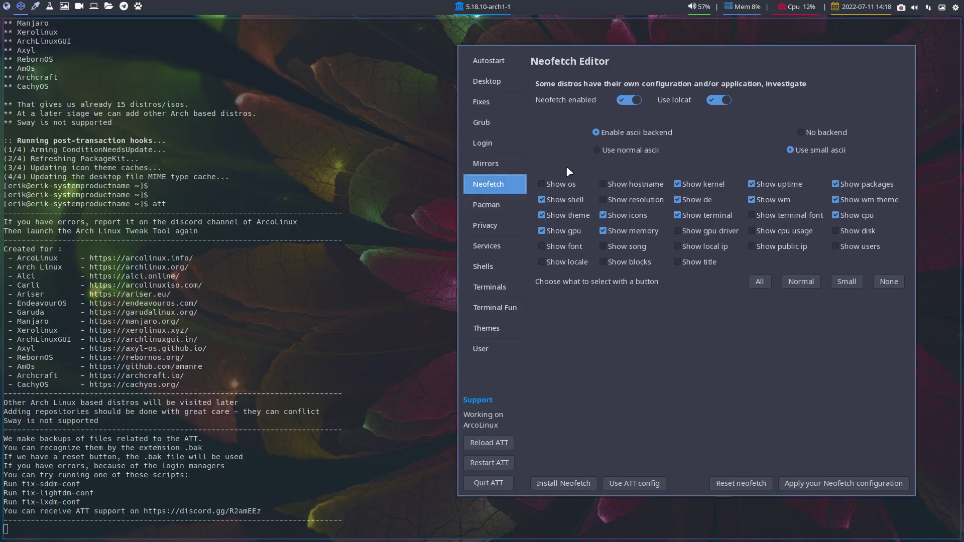
click(760, 282)
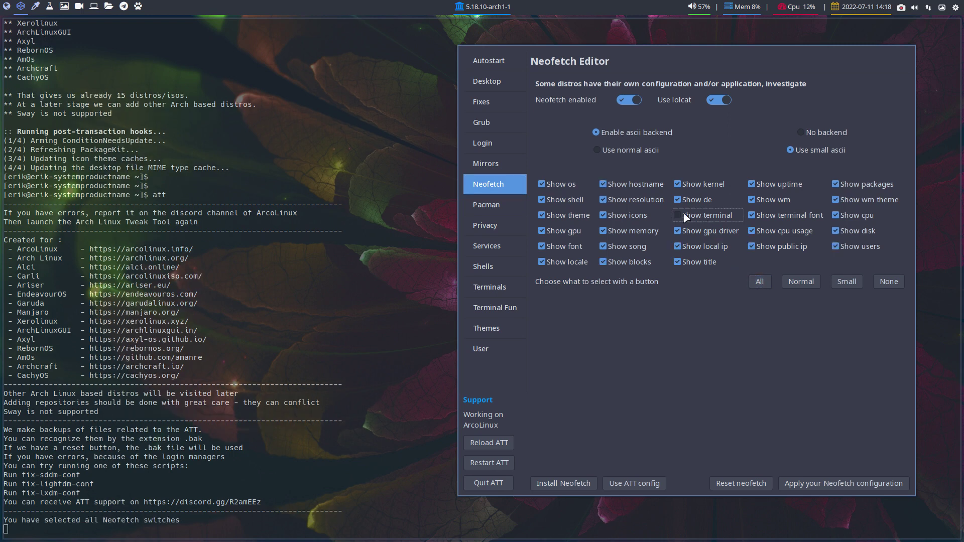
click(628, 214)
click(889, 282)
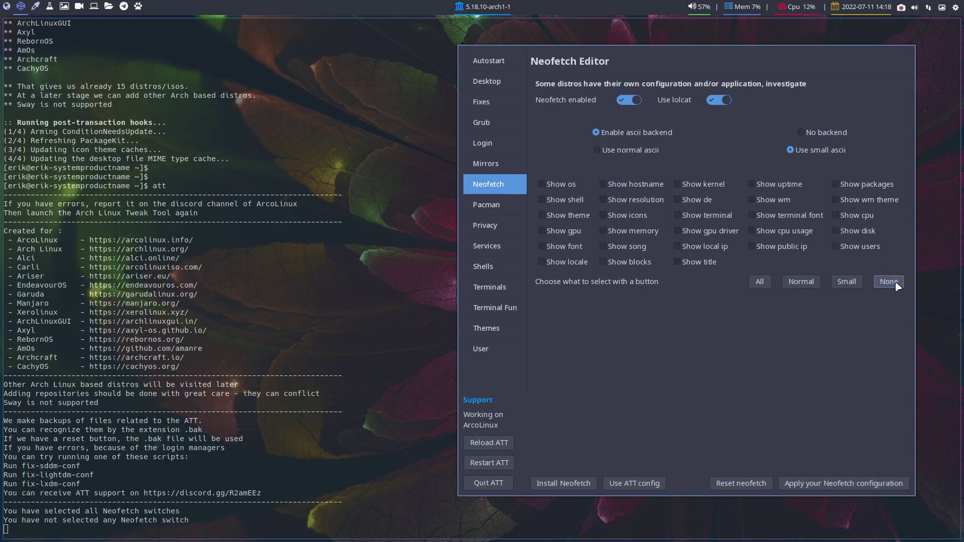
click(703, 231)
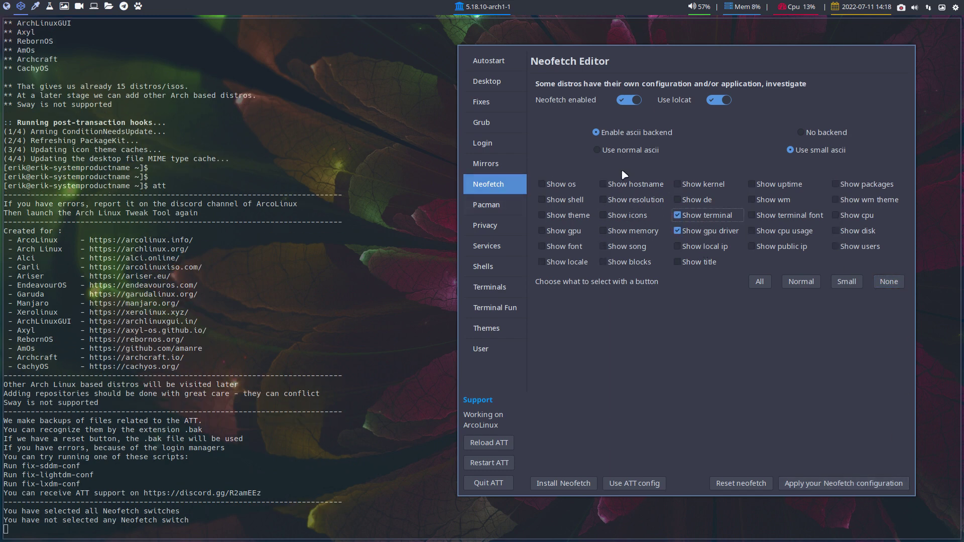
Step: Cycle through the Normal, Small, All presets and finish with every option unchecked
click(803, 293)
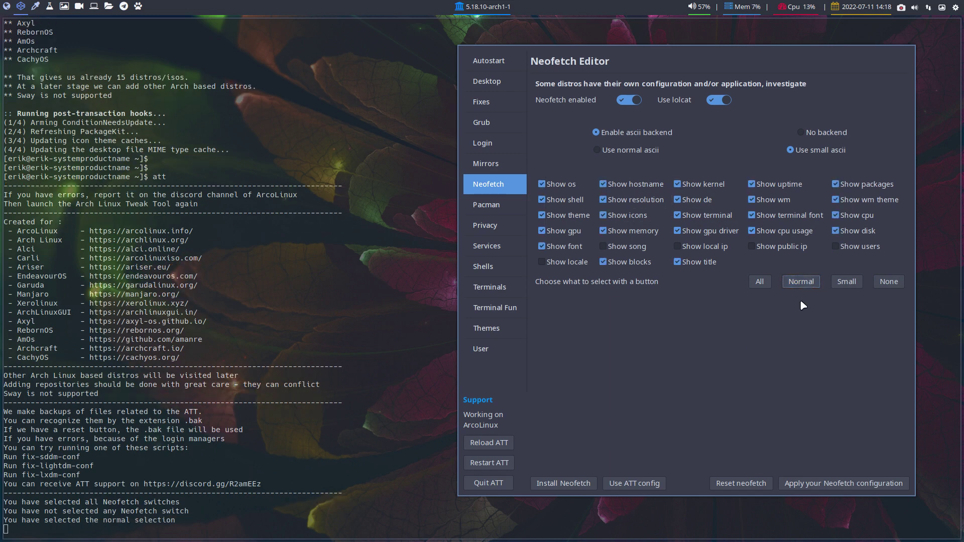
click(846, 283)
click(758, 282)
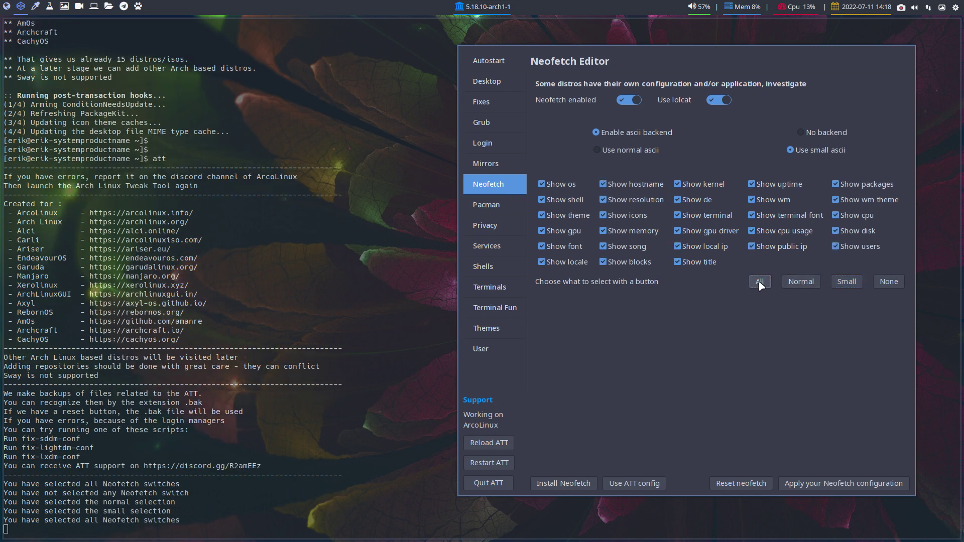
click(789, 284)
click(840, 285)
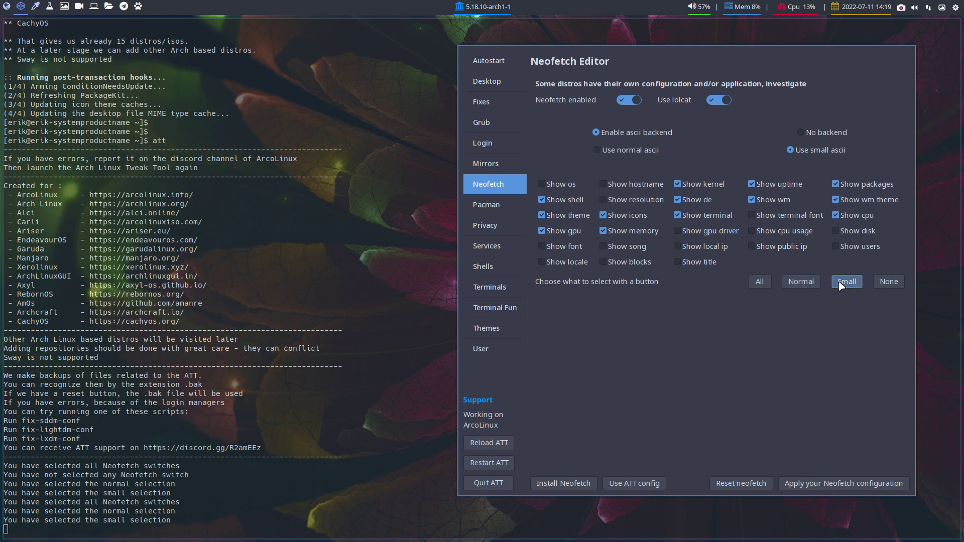
click(885, 284)
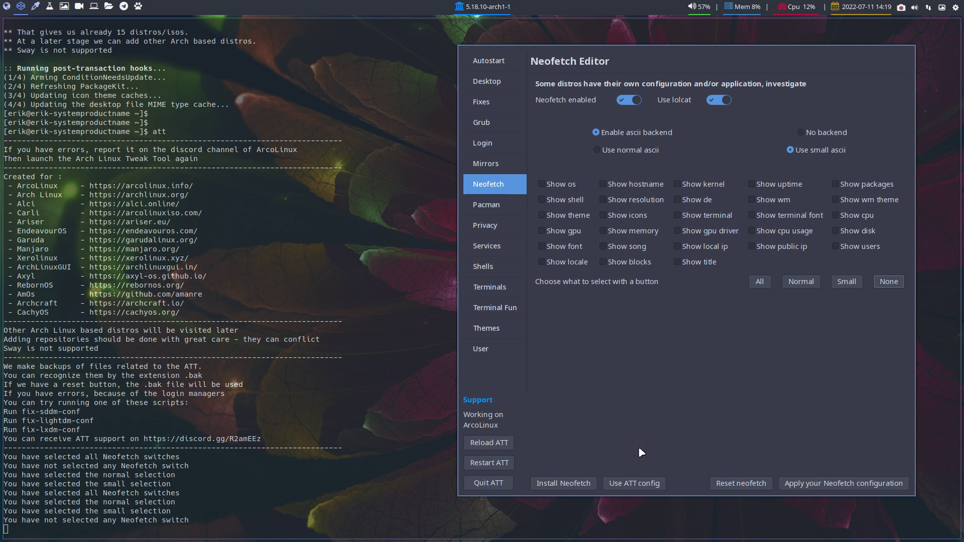
Step: Restore defaults, clear all Neofetch options, save and check the output in a terminal
click(646, 485)
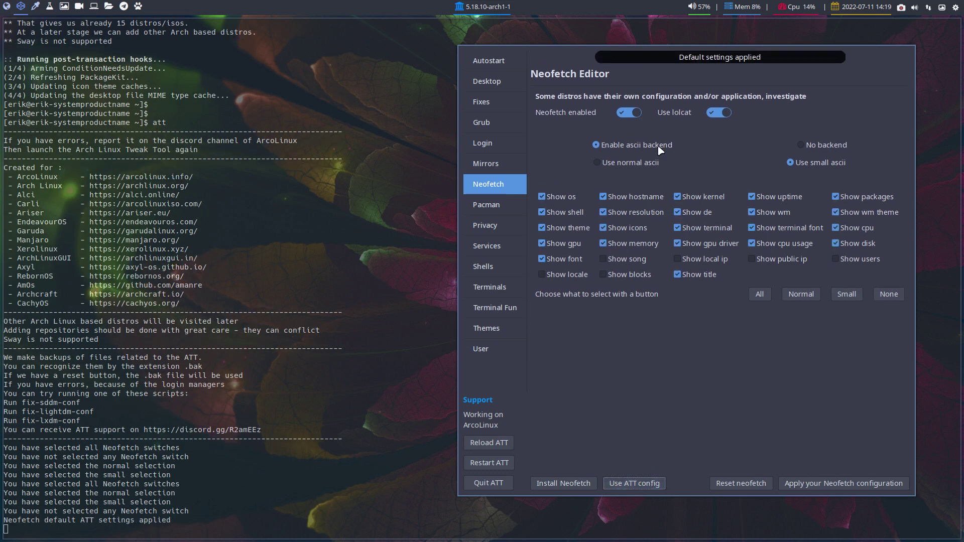
click(889, 282)
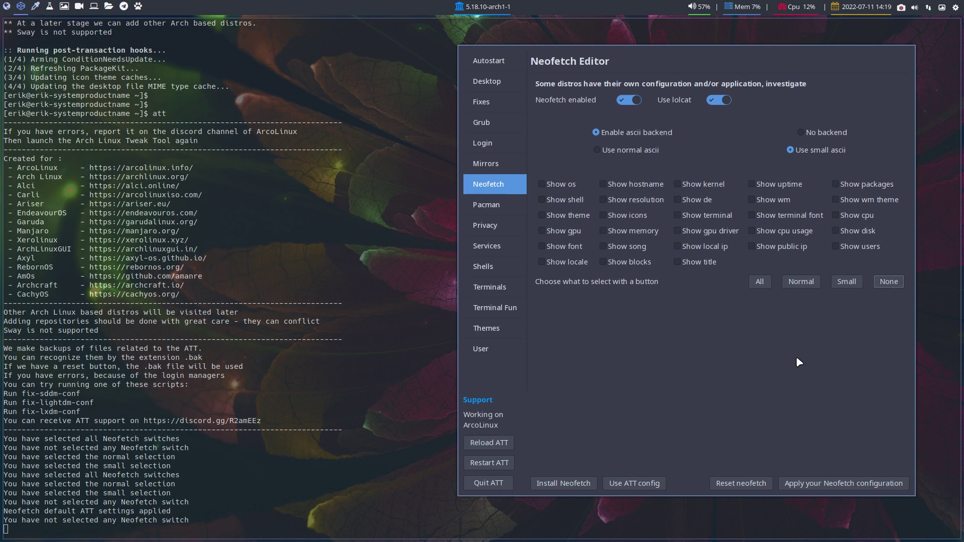
click(818, 485)
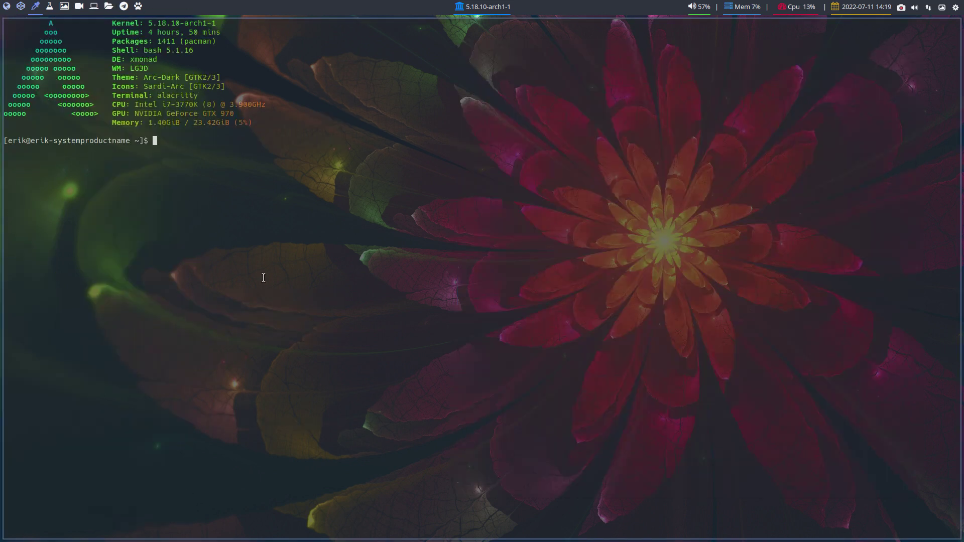
key(super+Return)
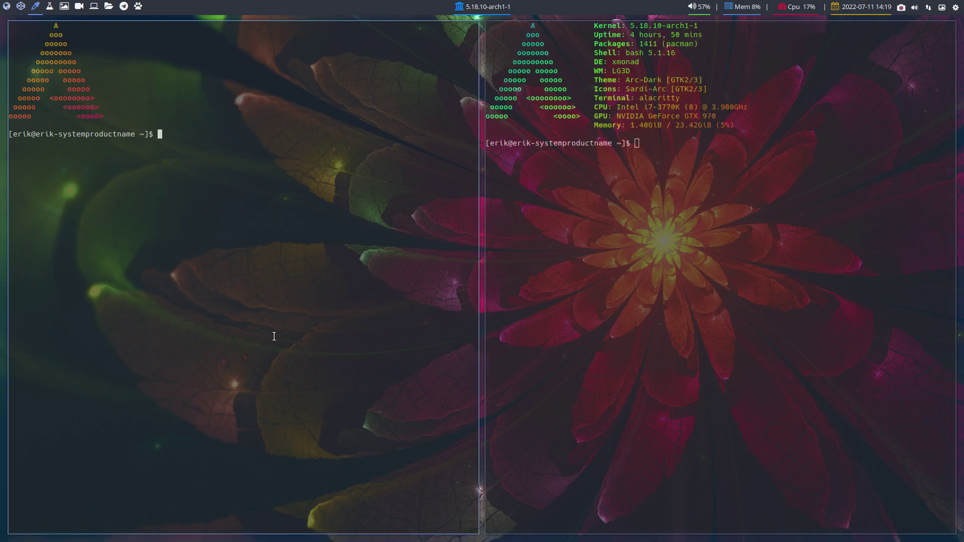
click(21, 7)
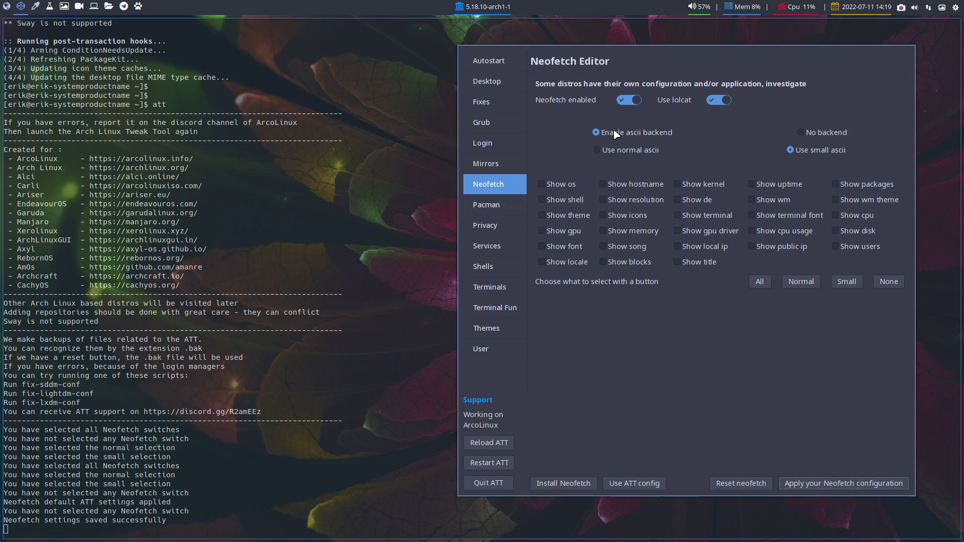
Step: Set Neofetch to no ascii backend, save and verify in a new terminal
click(808, 136)
click(827, 485)
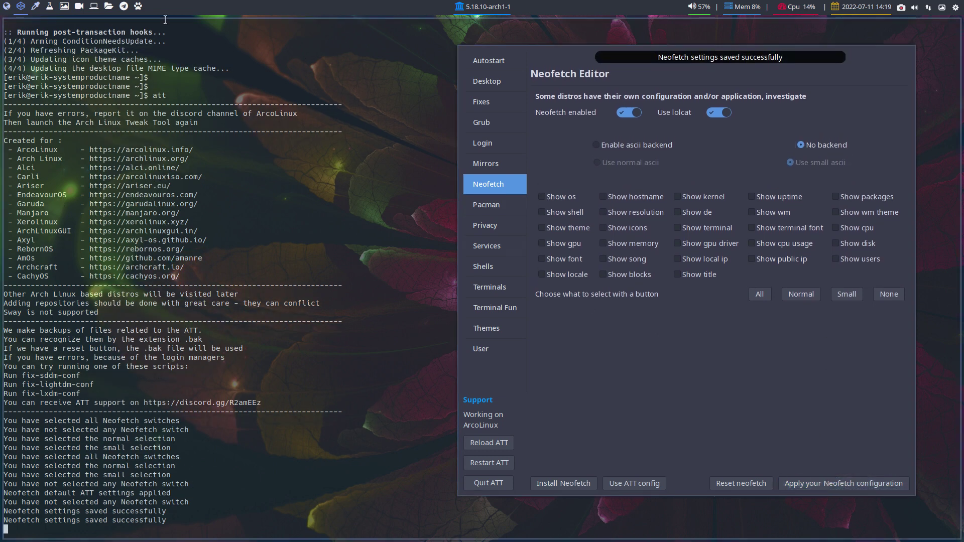
click(49, 6)
key(super+Return)
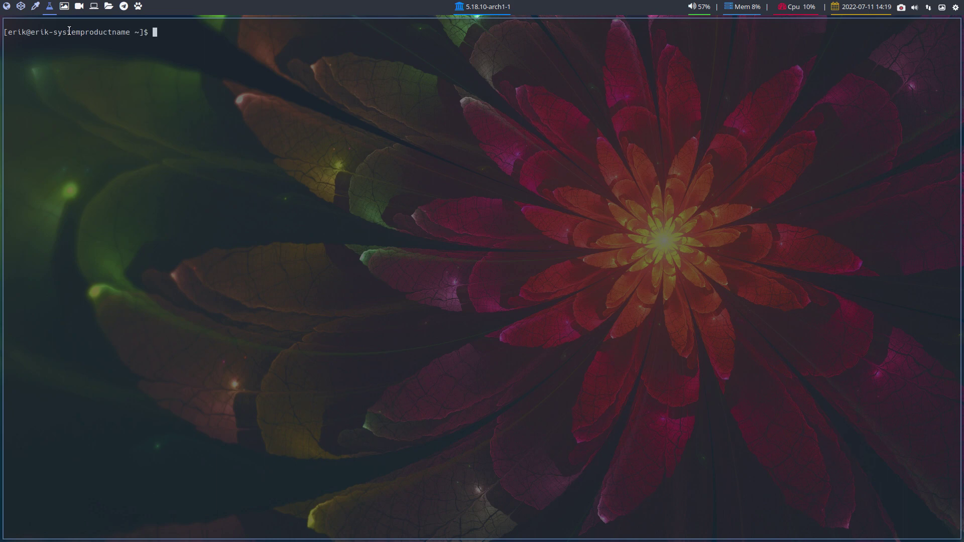
click(22, 6)
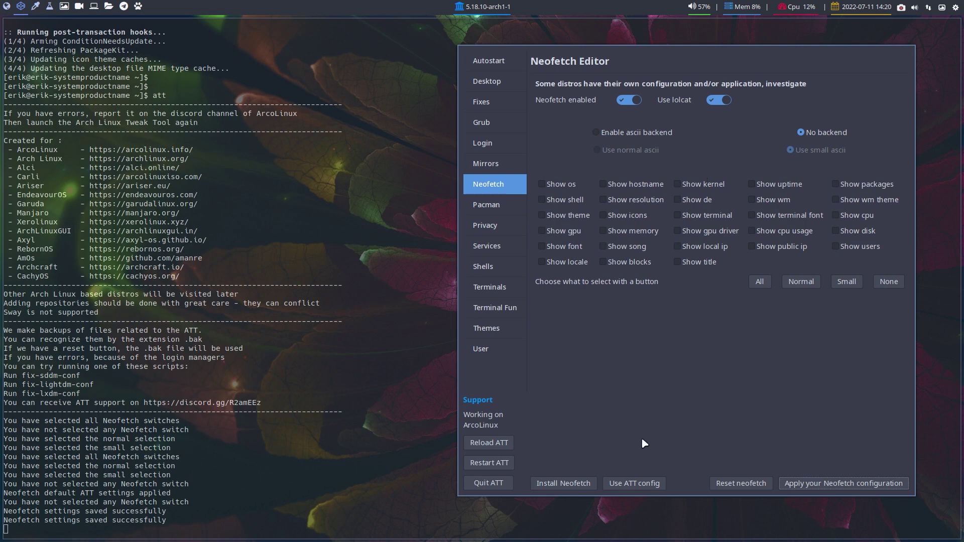
Step: Apply the ATT default Neofetch config and check its output in a fresh terminal
click(634, 487)
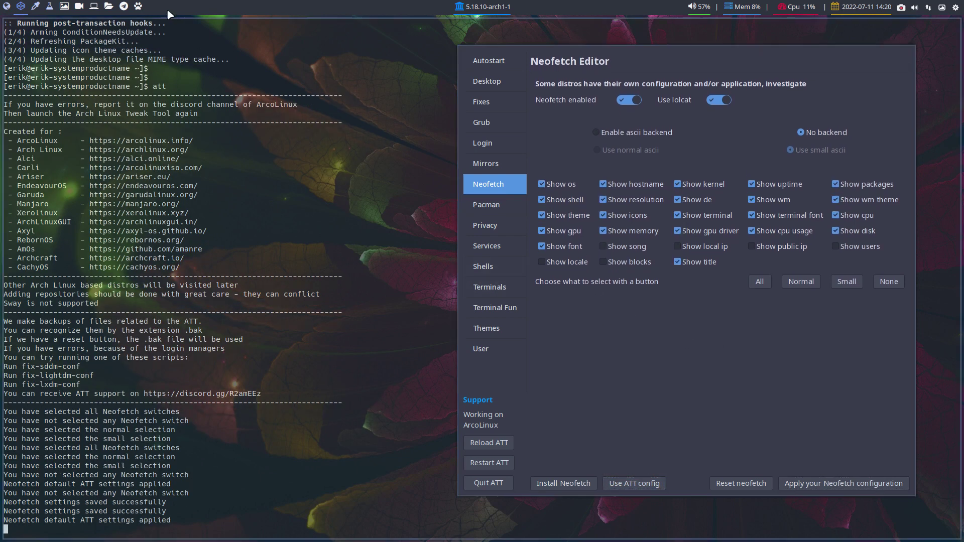
key(ctrl+c)
key(super+q)
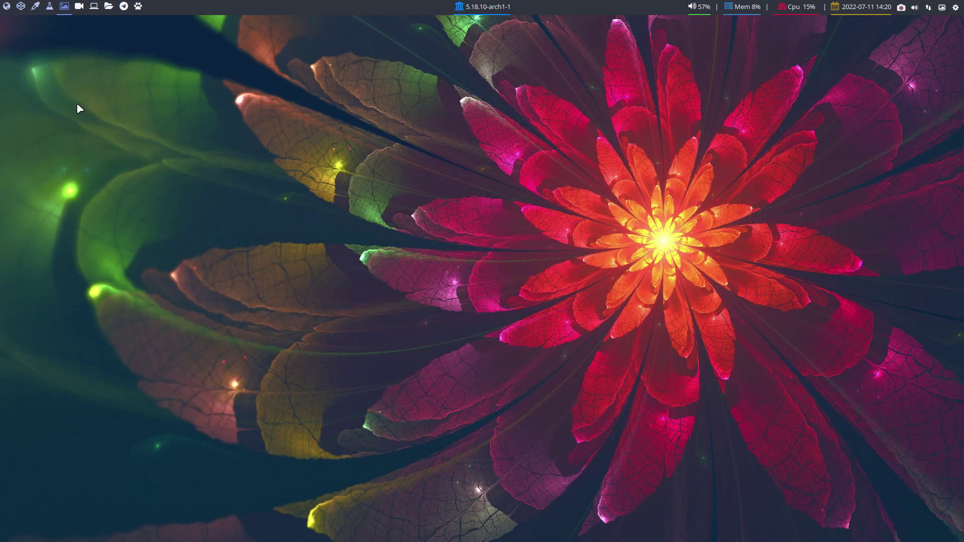
key(super+Return)
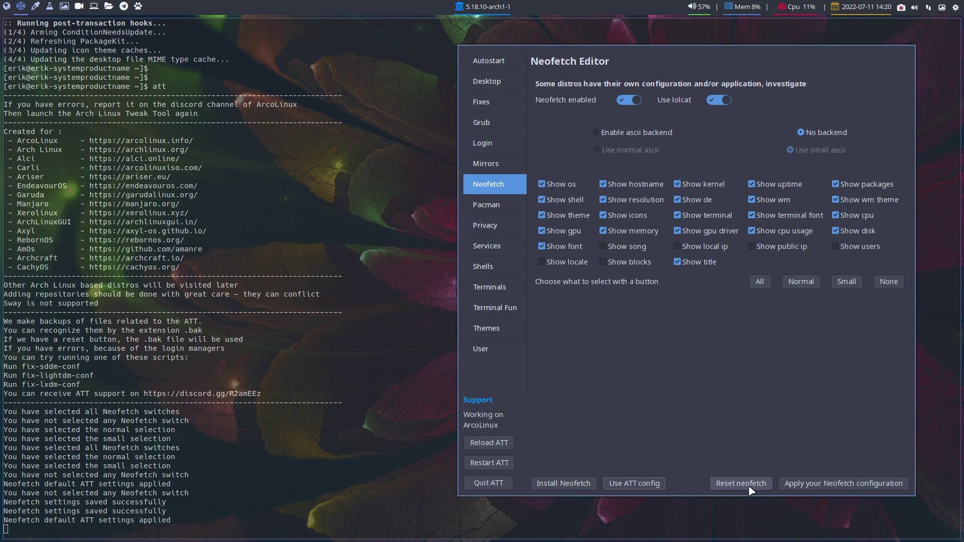
Step: Reset Neofetch to defaults with the small ascii backend
click(750, 489)
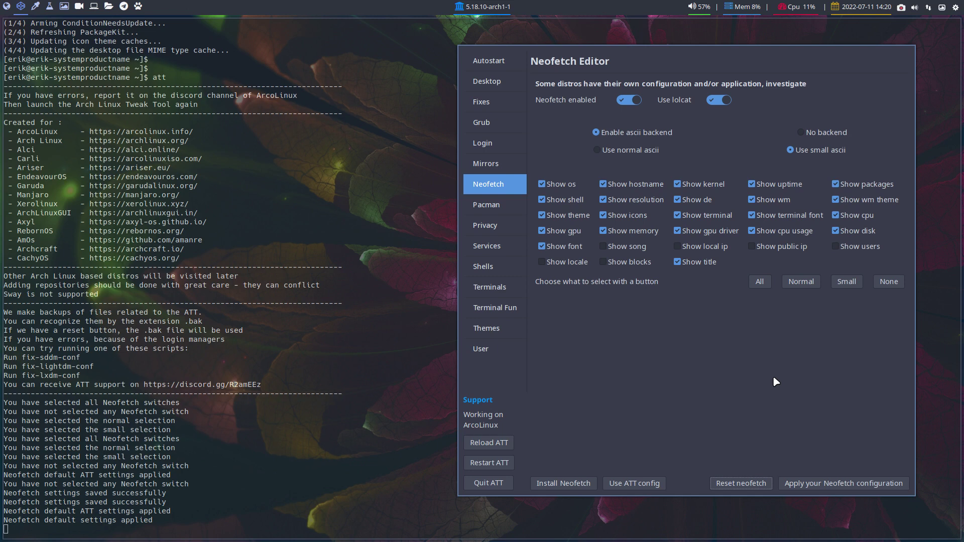
Step: On the Shells ZSH tab, choose random as the Zsh theme and apply it
click(497, 268)
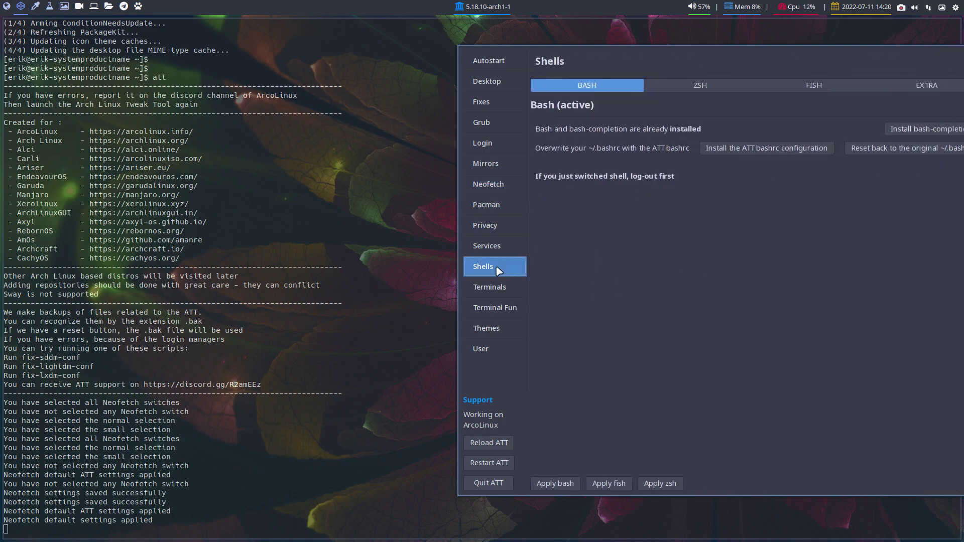
click(701, 88)
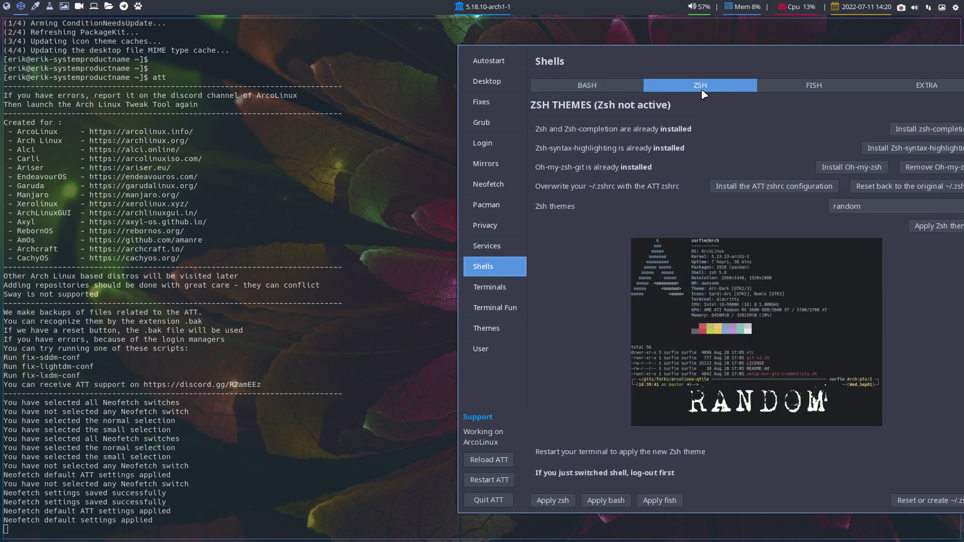
drag(555, 257, 343, 233)
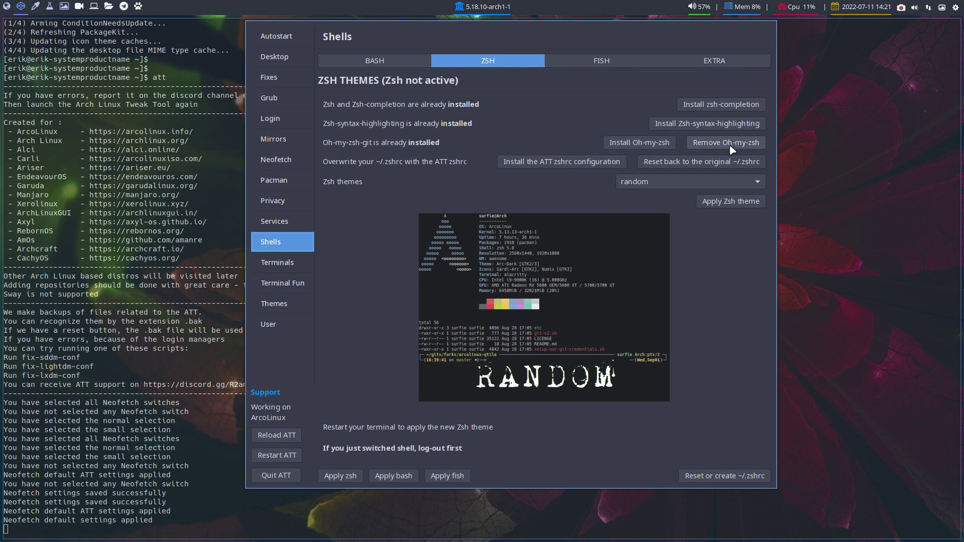
click(679, 182)
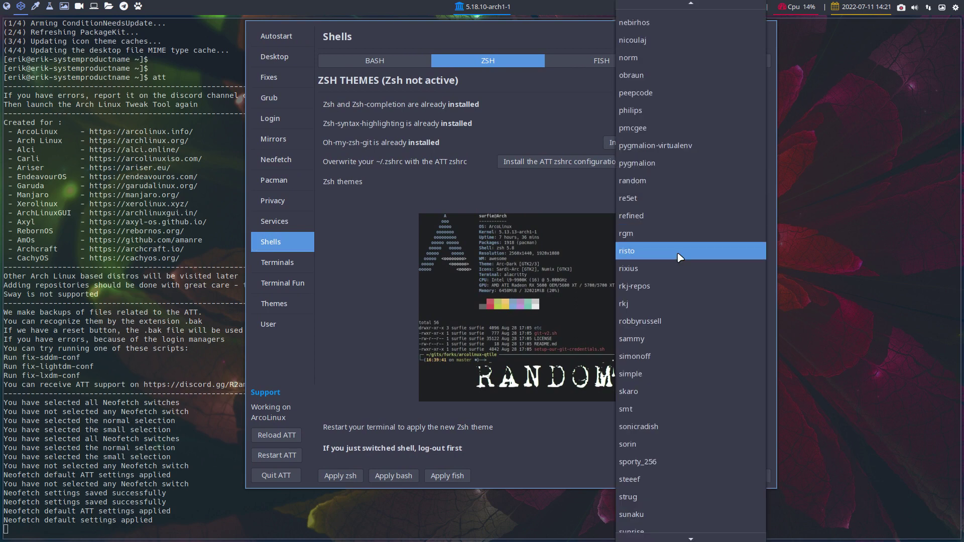
click(678, 181)
click(730, 201)
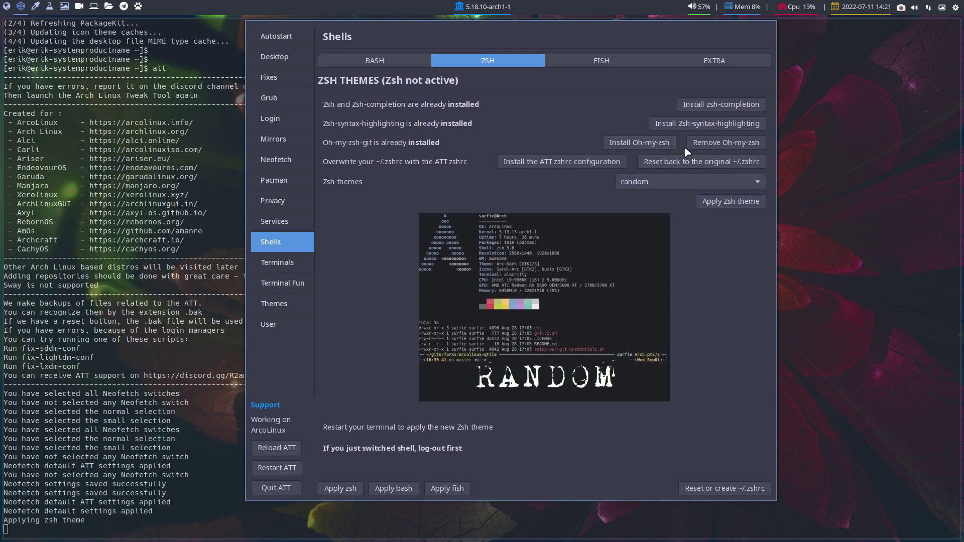
Step: Remove and reinstall oh-my-zsh-git, then reload and restart the tool
click(716, 148)
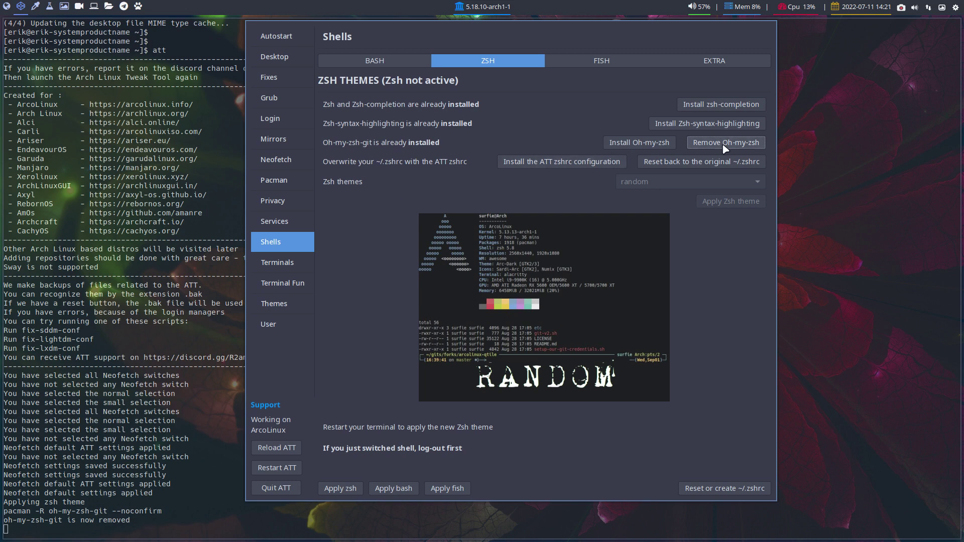
click(652, 142)
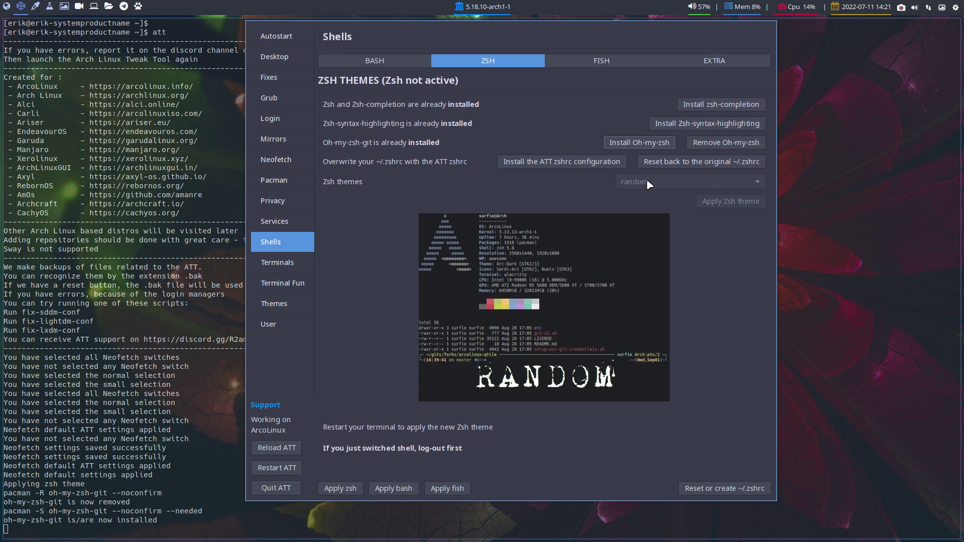
click(280, 450)
click(280, 470)
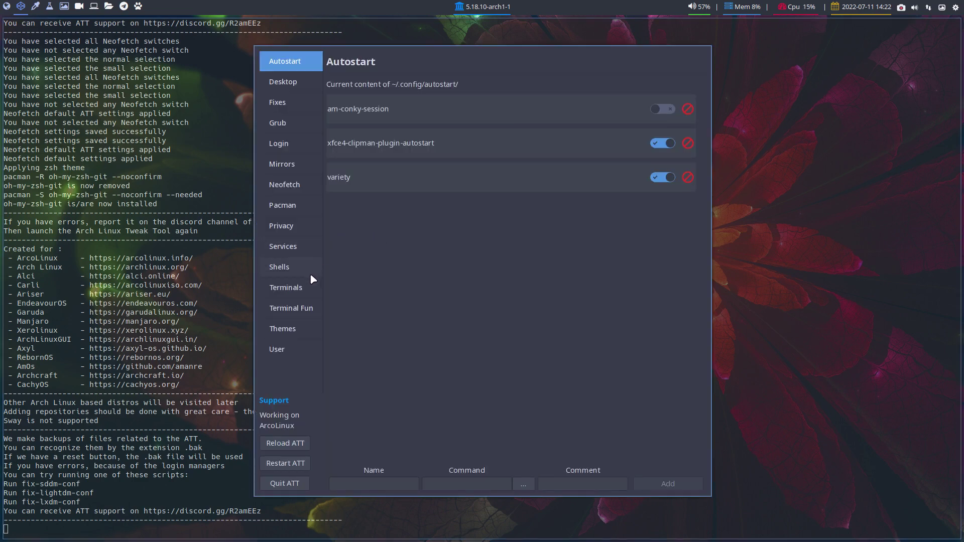
Step: Reopen the Shells ZSH tab and confirm random remains the Zsh theme
click(309, 271)
click(537, 88)
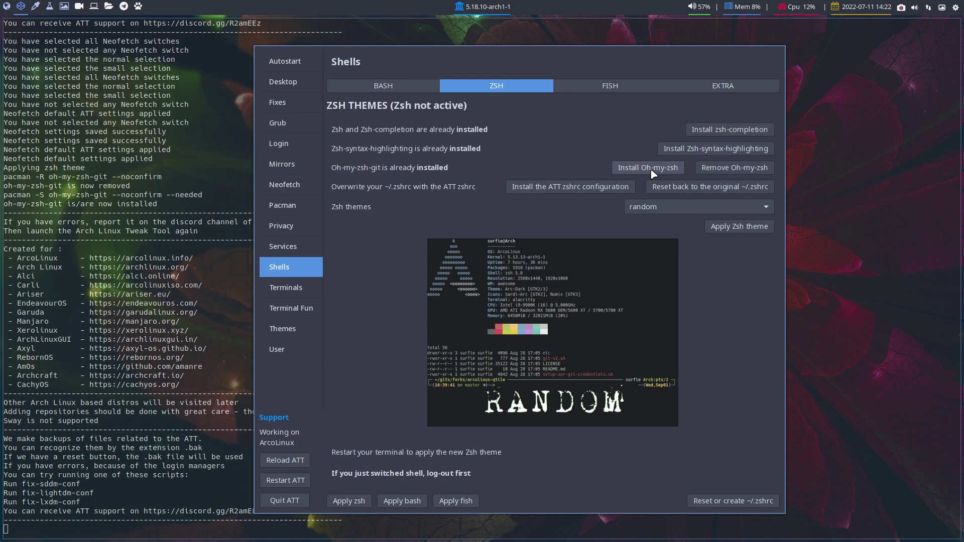
click(682, 209)
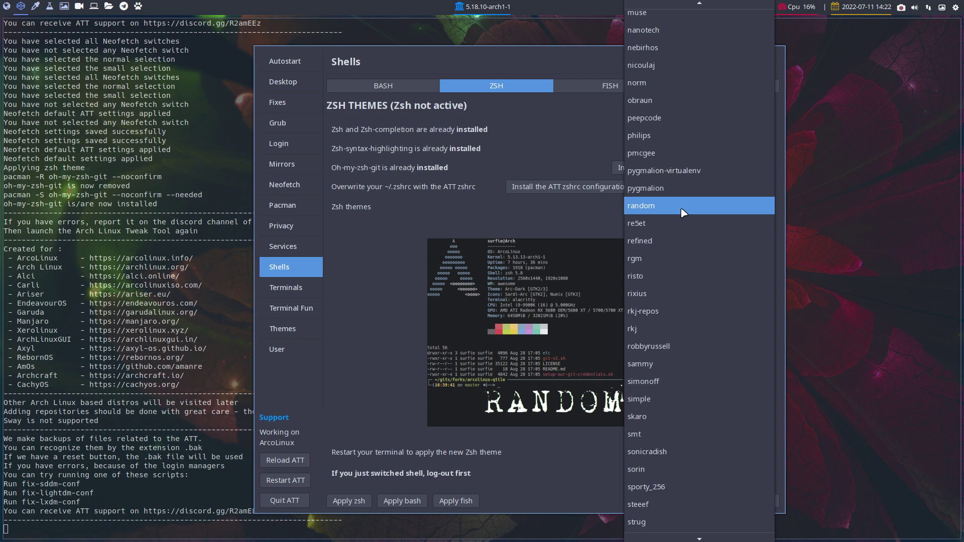
click(532, 209)
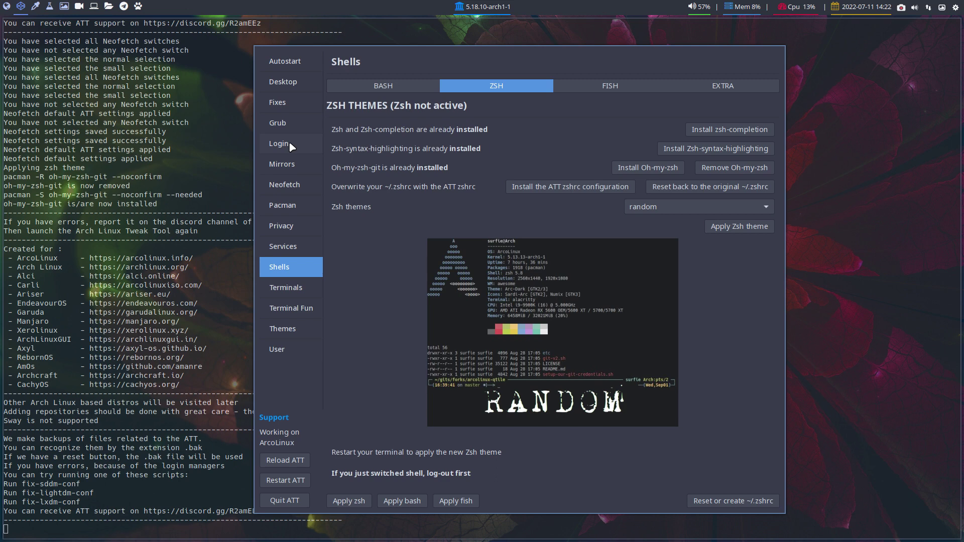
Step: Set xmonad as the SDDM autologin desktop session in the Login settings
click(288, 88)
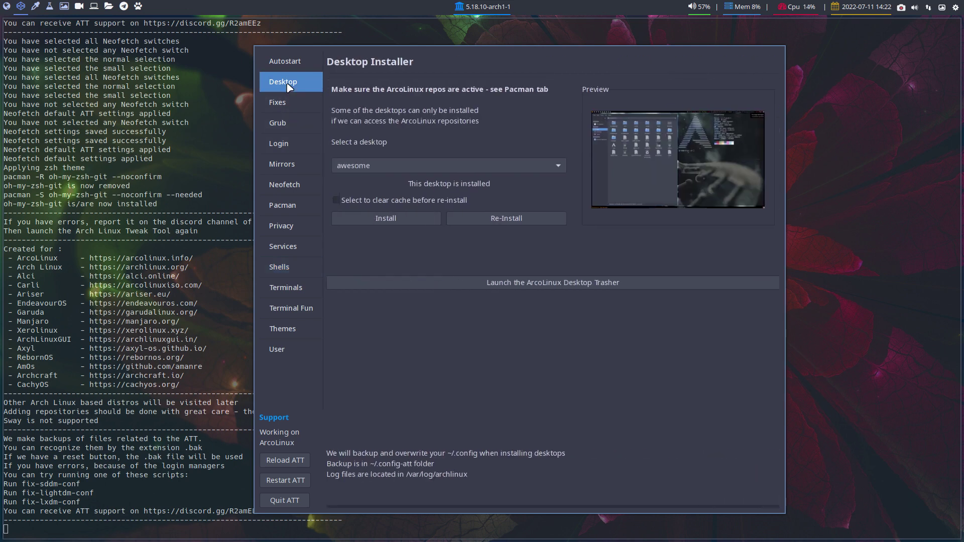
click(284, 137)
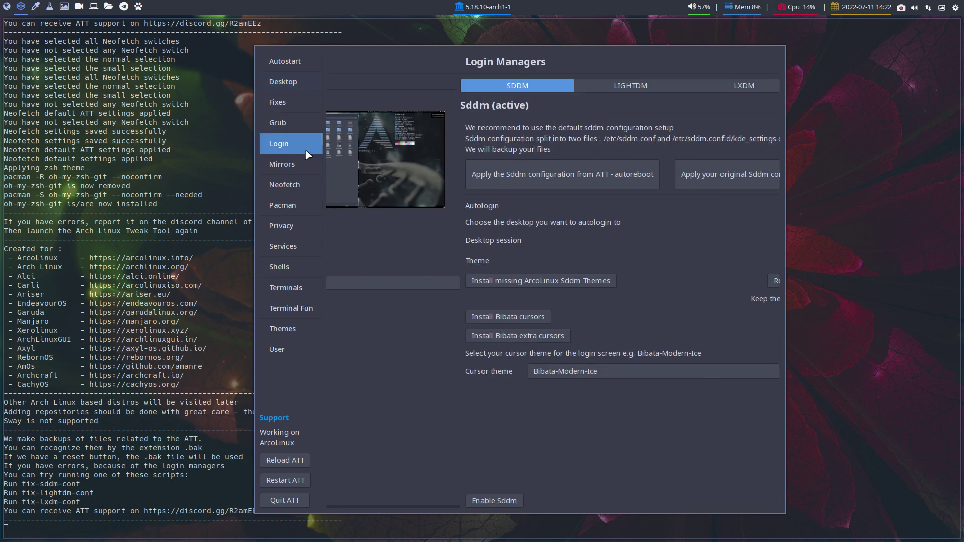
click(764, 241)
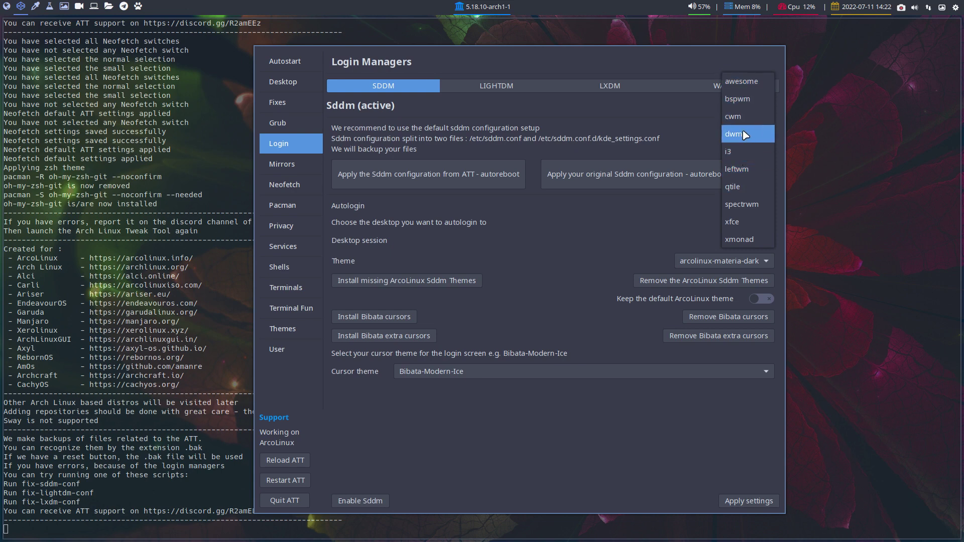
click(753, 244)
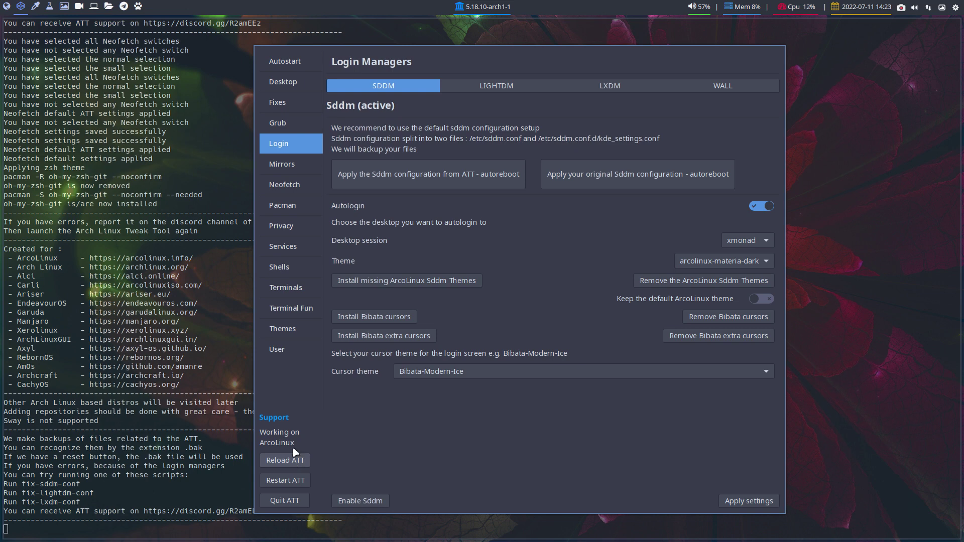
Step: Install the dusk desktop from the Desktop Installer and return to the Login settings
click(294, 84)
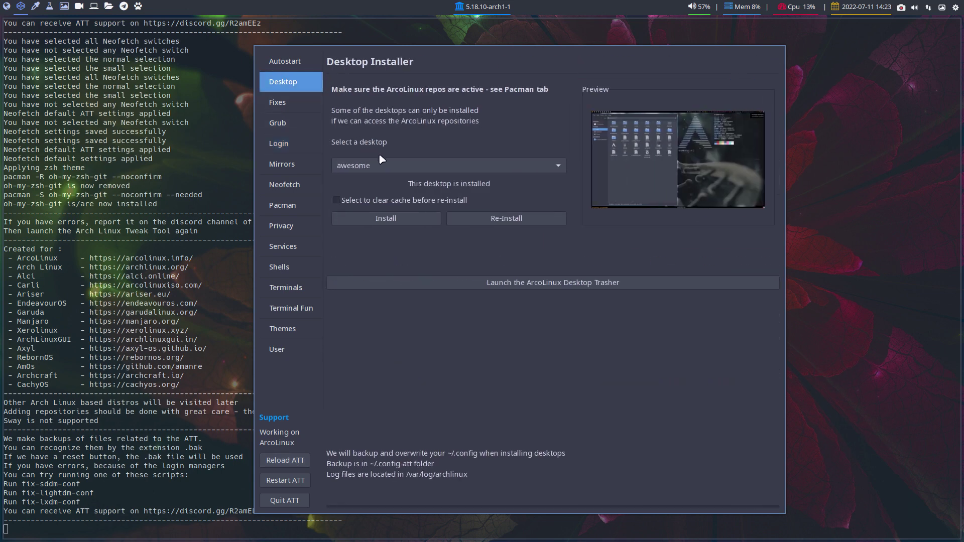
click(381, 160)
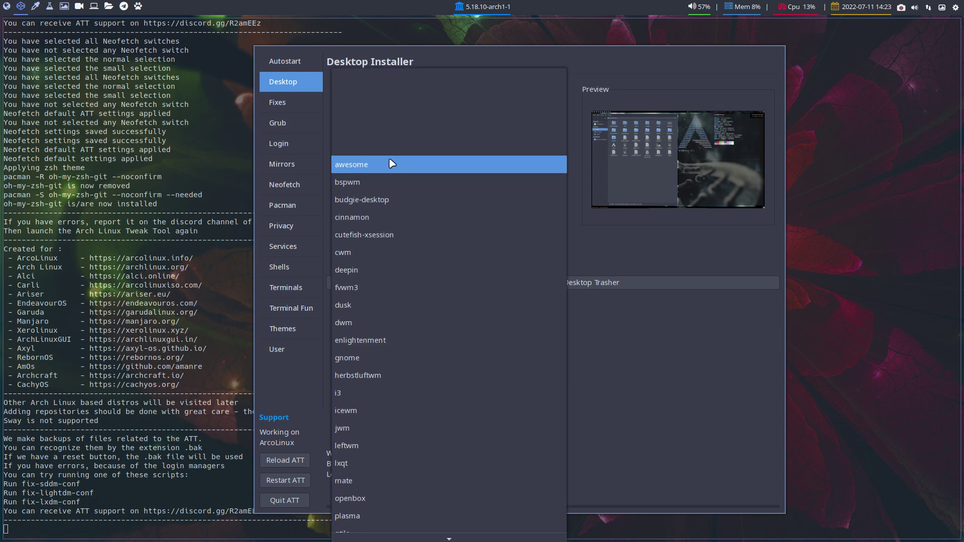
click(417, 304)
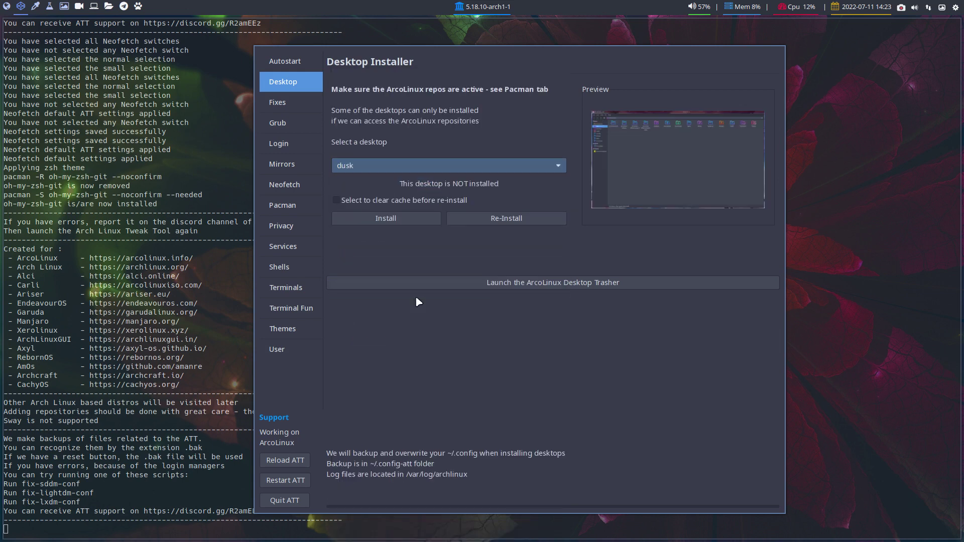
click(400, 219)
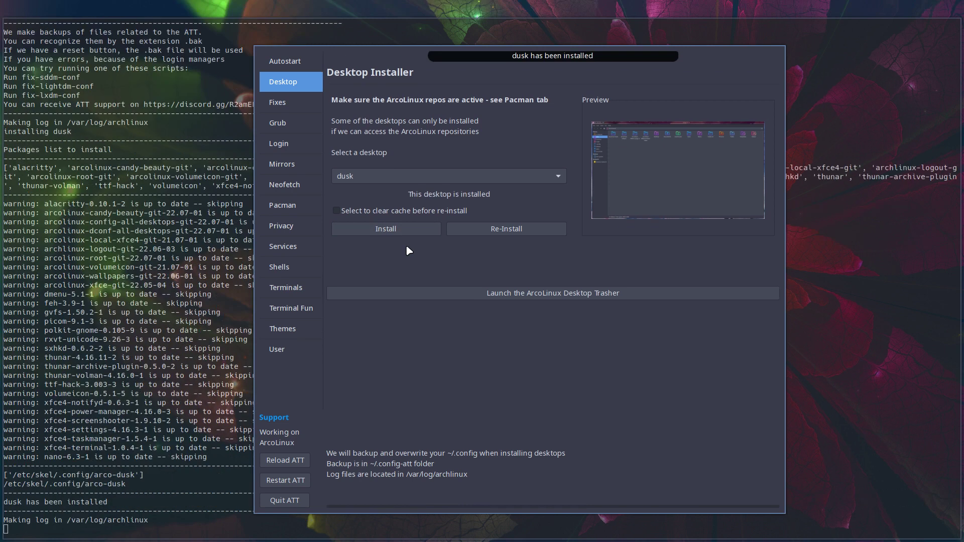
click(290, 149)
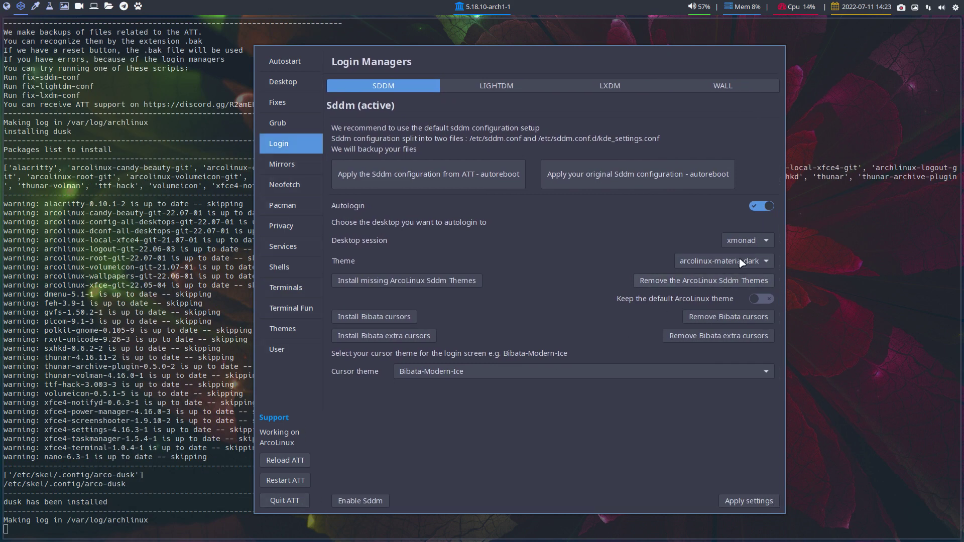
click(748, 243)
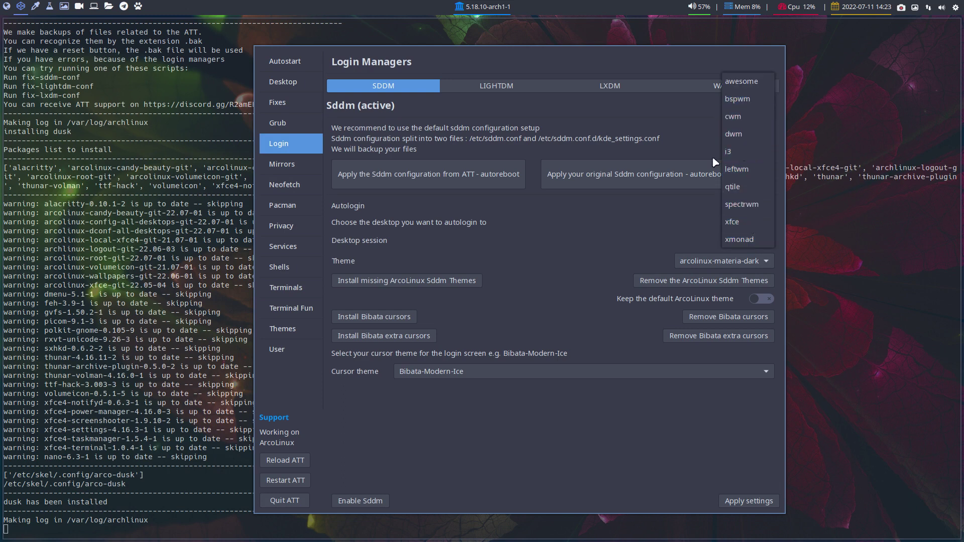
click(652, 221)
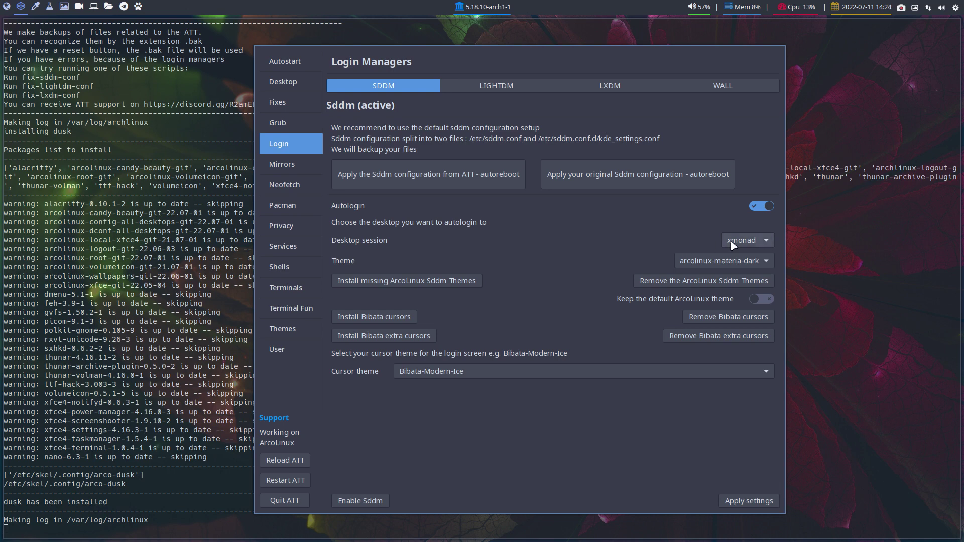
Step: List the installed session files in a new terminal, confirming dusk.desktop, and return to the Tweak Tool
click(79, 6)
key(super+Return)
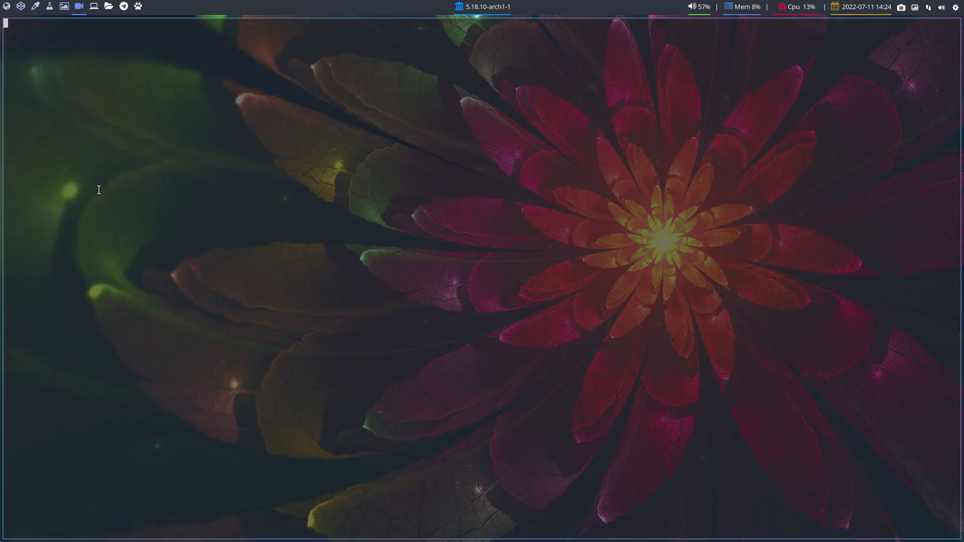
text(xd)
key(Return)
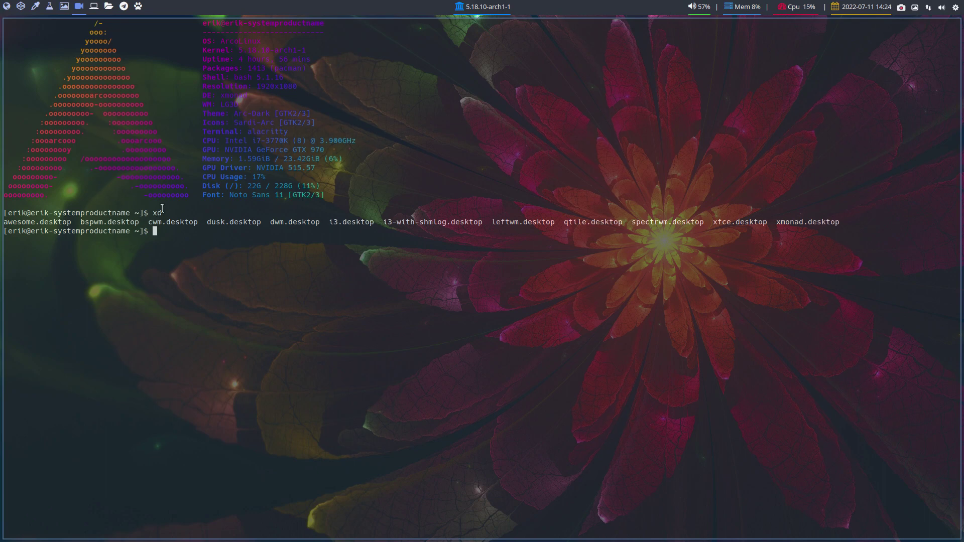
double_click(220, 223)
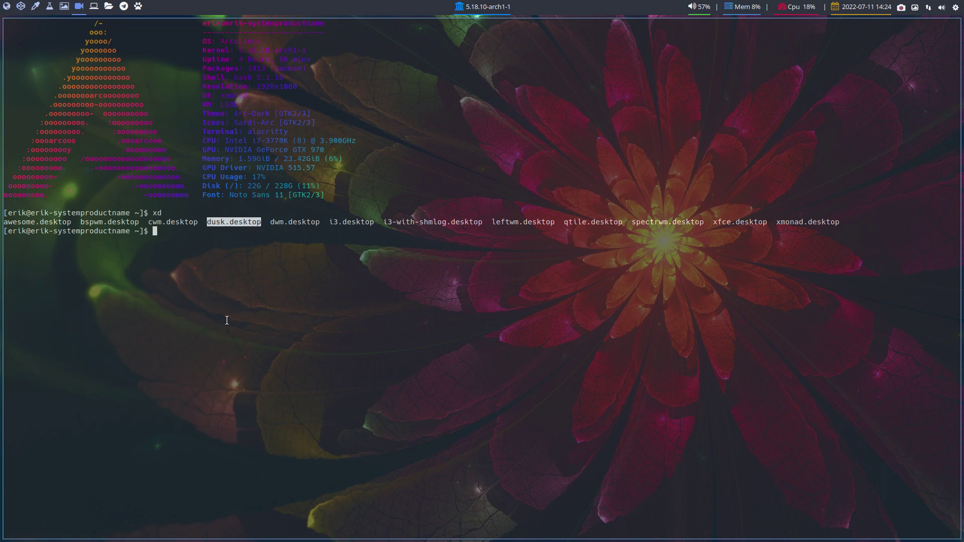
click(6, 6)
click(20, 6)
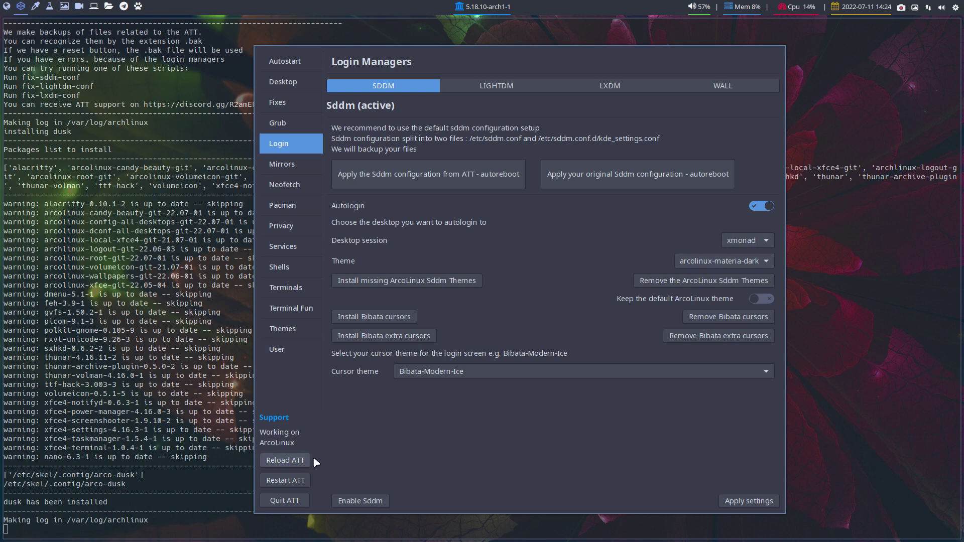
Step: Set dusk as the SDDM autologin desktop session
click(731, 240)
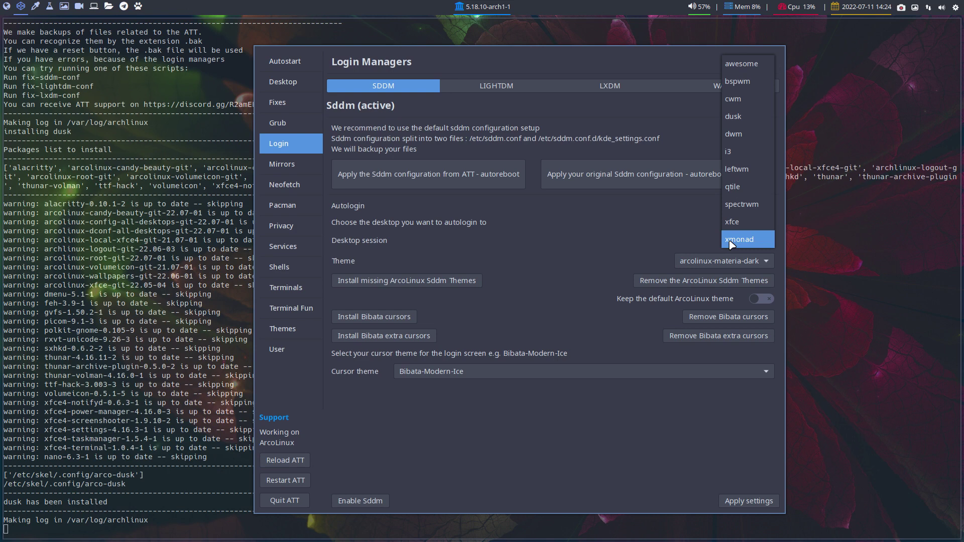
click(736, 117)
click(504, 86)
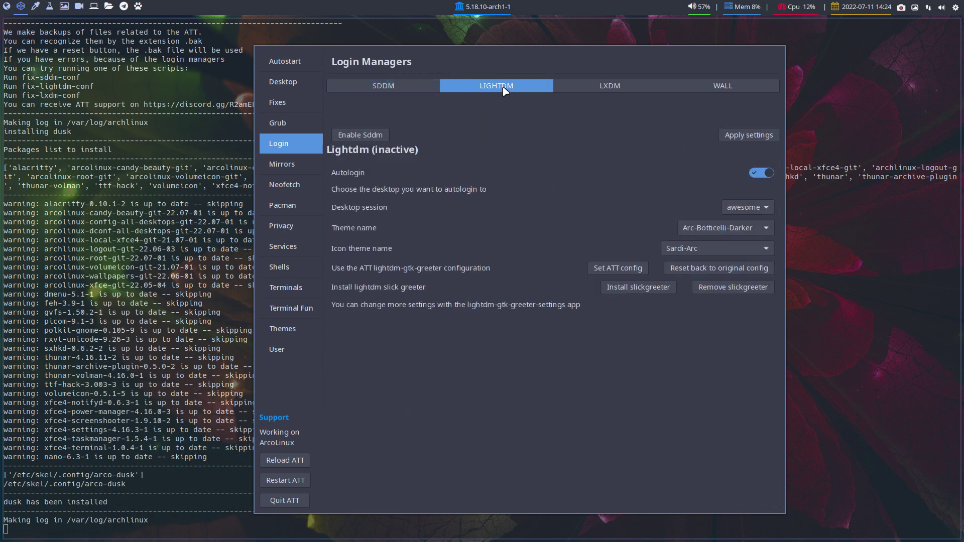
Step: Set dusk as the LightDM autologin desktop session
click(765, 167)
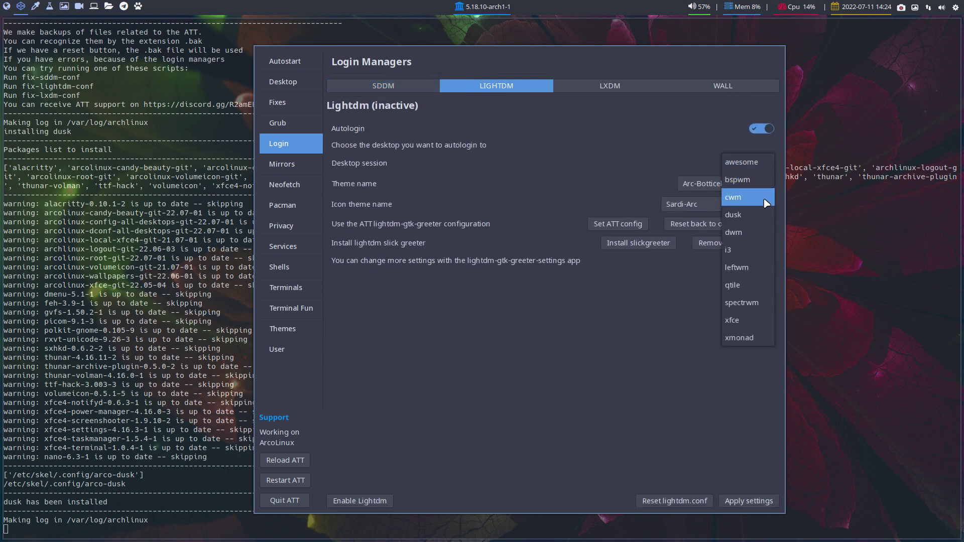
click(763, 220)
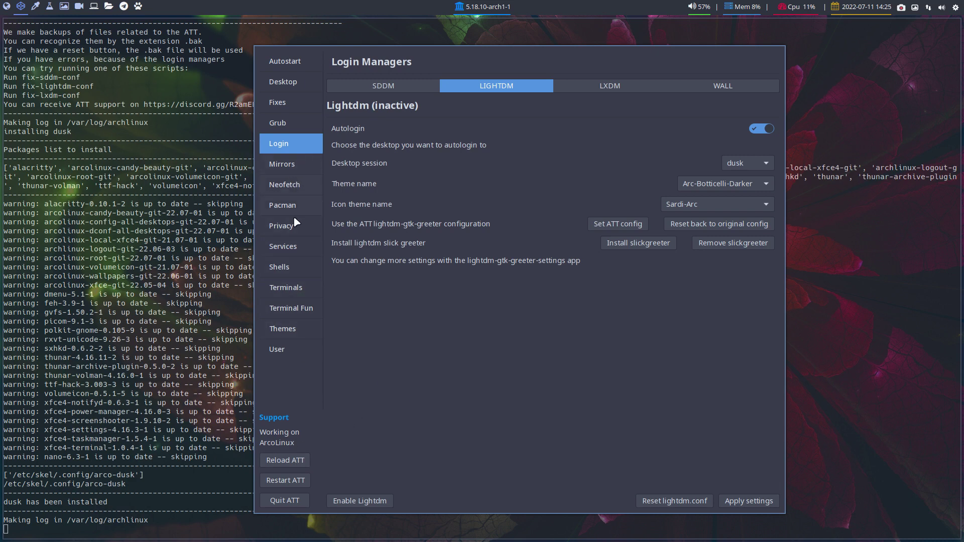
click(296, 273)
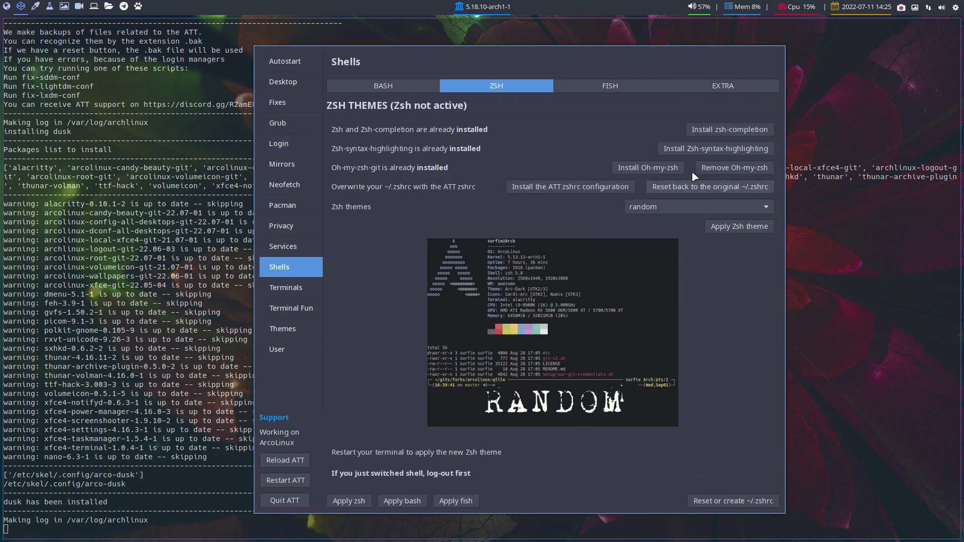
Step: Remove Oh-my-zsh, reload ATT, and reinstall Oh-my-zsh on the Zsh page
click(723, 173)
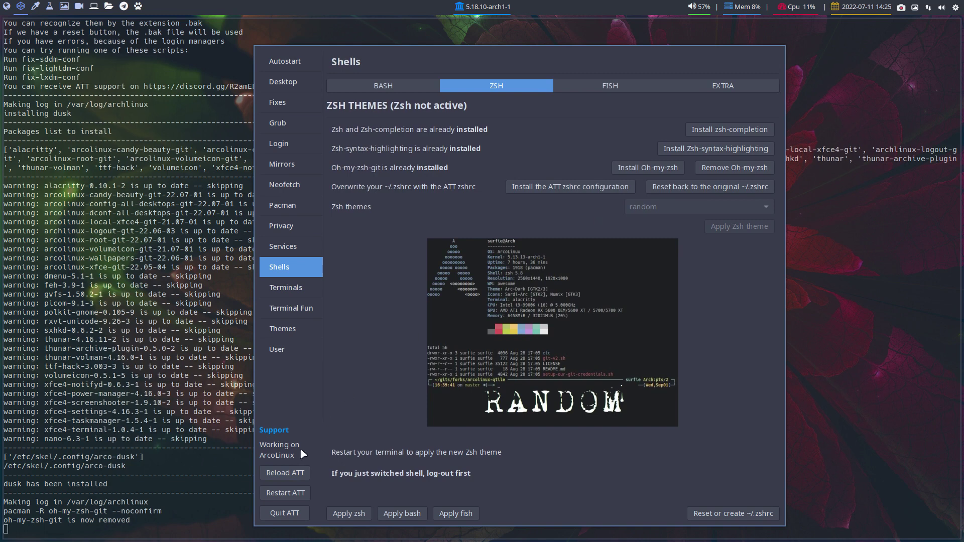
click(287, 480)
click(647, 168)
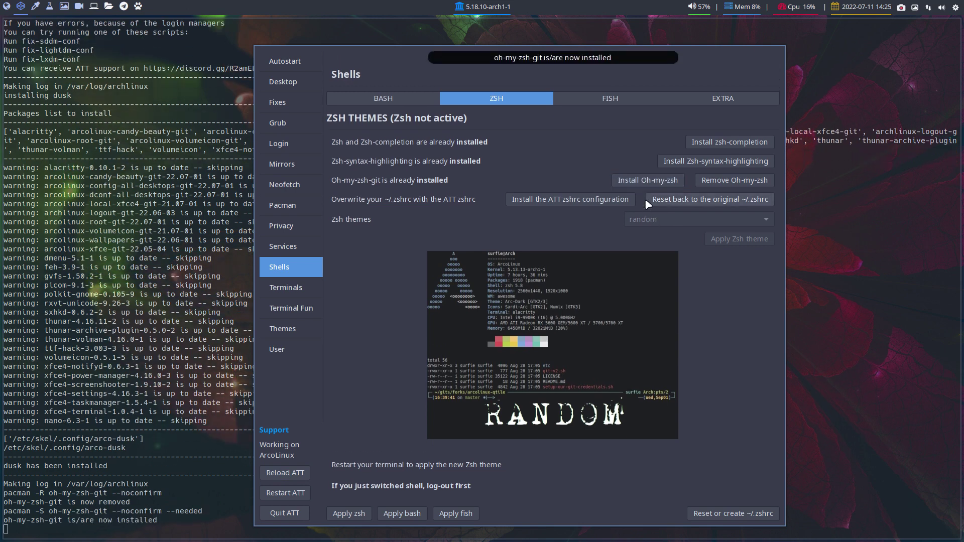